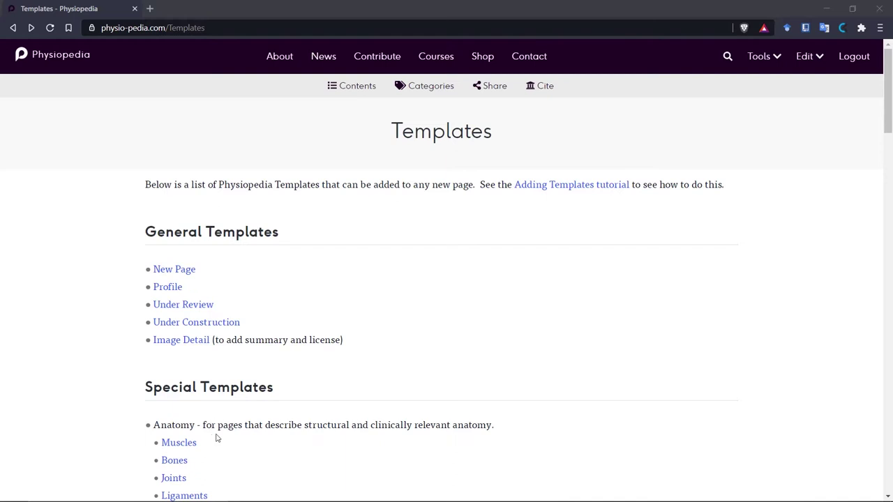
Look through the Templates page, examining the general, special, project and image license template lists.
{"action": "scroll", "coordinate": [266, 432], "scroll_direction": "down", "scroll_amount": 3}
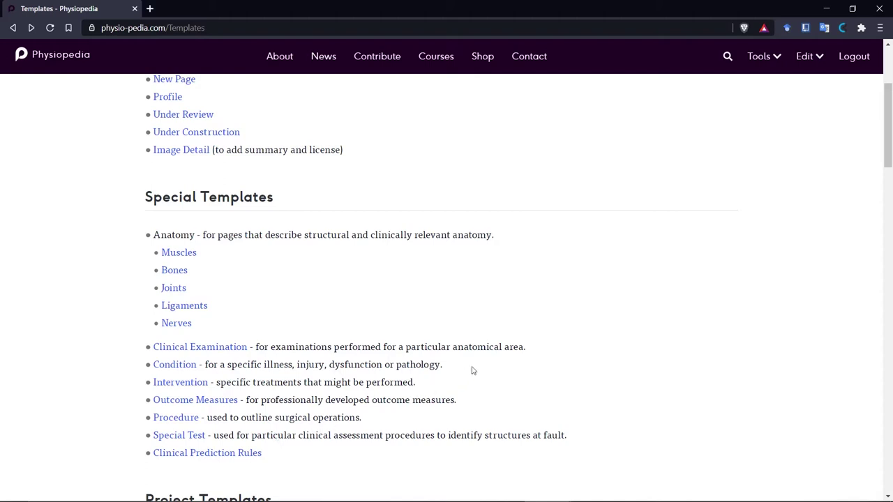
{"action": "scroll", "coordinate": [475, 369], "scroll_direction": "down", "scroll_amount": 5}
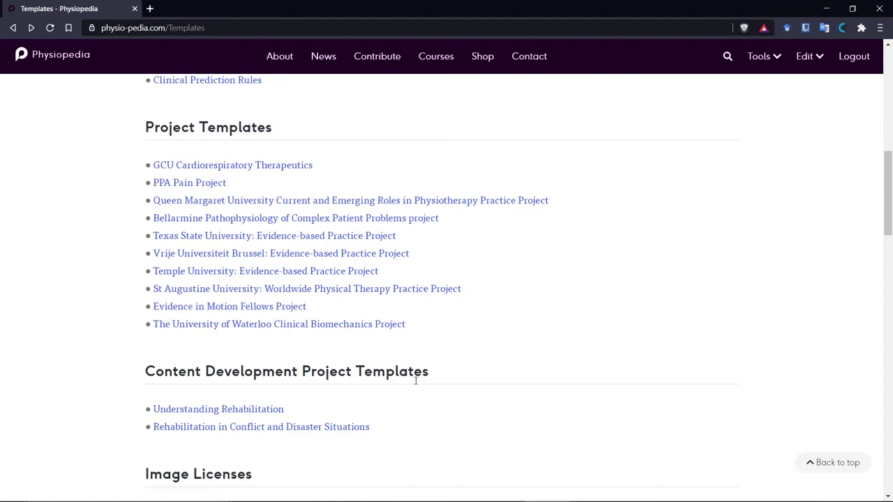
{"action": "scroll", "coordinate": [416, 380], "scroll_direction": "down", "scroll_amount": 4}
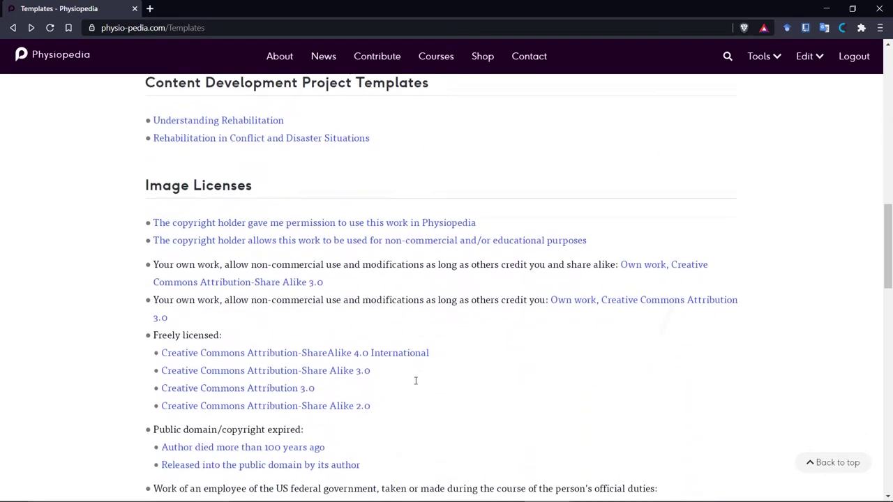
{"action": "scroll", "coordinate": [416, 380], "scroll_direction": "down", "scroll_amount": 1}
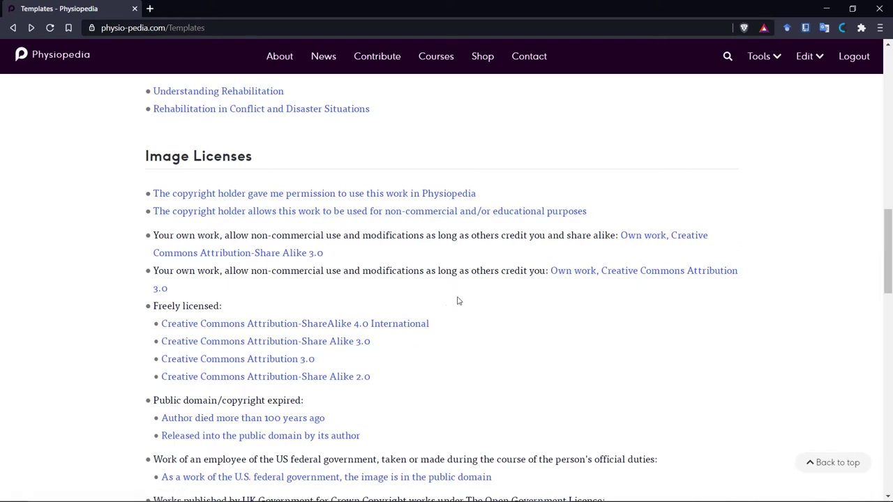
{"action": "scroll", "coordinate": [439, 342], "scroll_direction": "up", "scroll_amount": 6}
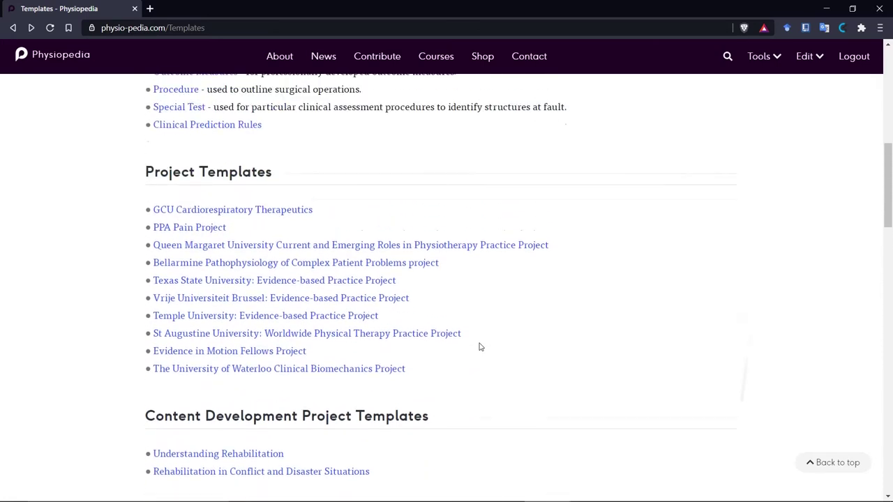
{"action": "scroll", "coordinate": [480, 347], "scroll_direction": "up", "scroll_amount": 4}
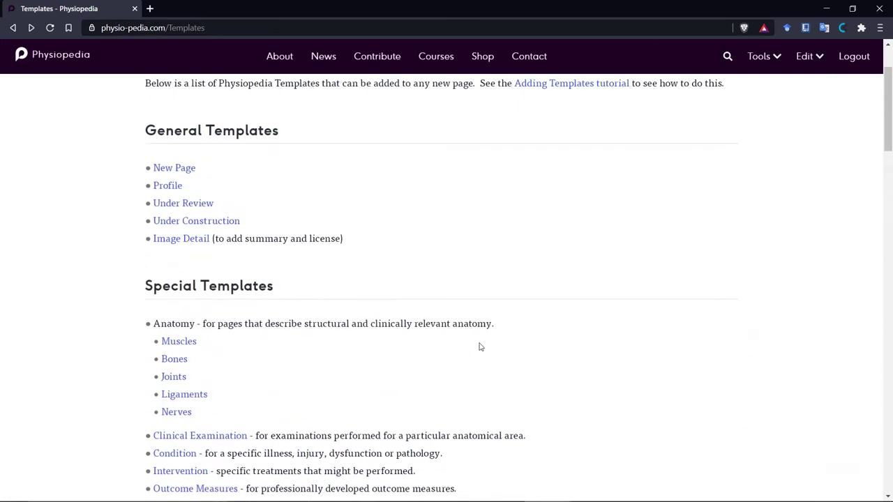
{"action": "scroll", "coordinate": [479, 346], "scroll_direction": "up", "scroll_amount": 1}
{"action": "scroll", "coordinate": [480, 346], "scroll_direction": "up", "scroll_amount": 1}
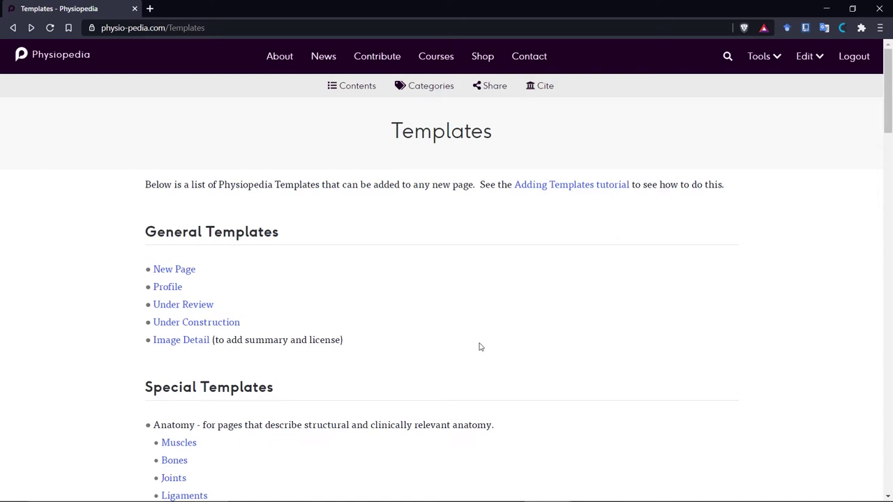
Open the New Page template and review its headings, resource lists, references section and editor credits.
{"action": "left_click", "coordinate": [176, 272]}
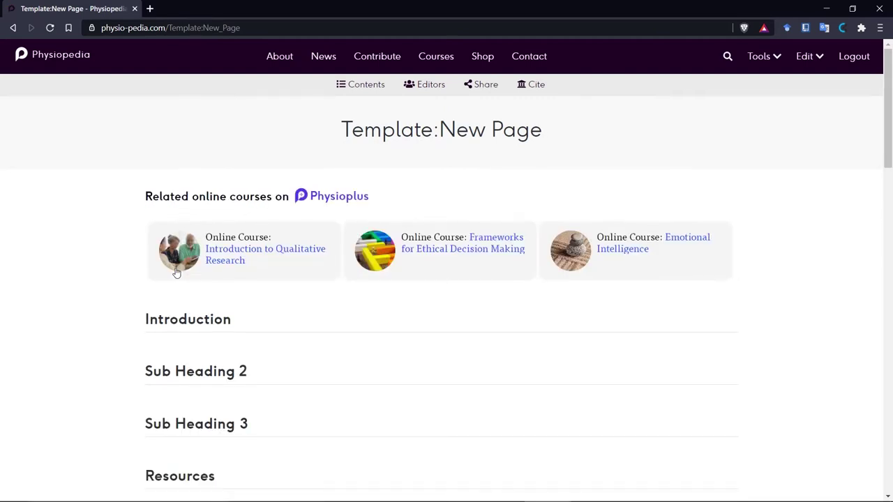
{"action": "scroll", "coordinate": [176, 272], "scroll_direction": "down", "scroll_amount": 3}
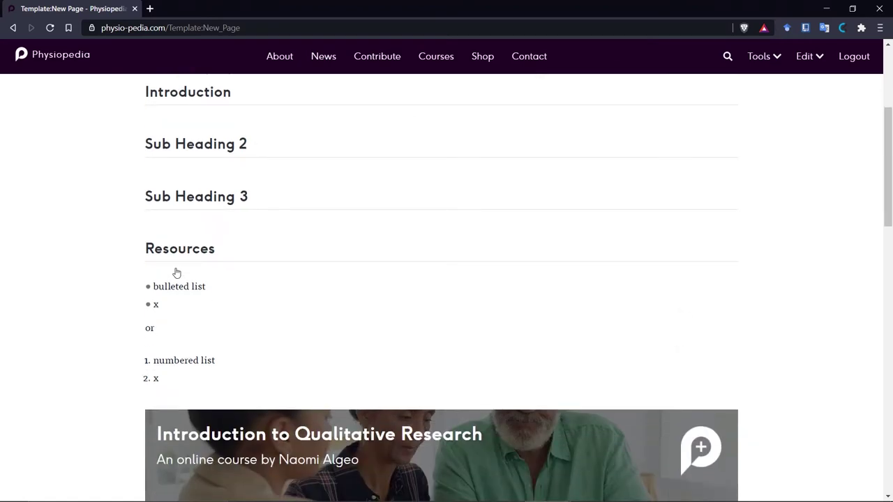
{"action": "scroll", "coordinate": [176, 272], "scroll_direction": "down", "scroll_amount": 7}
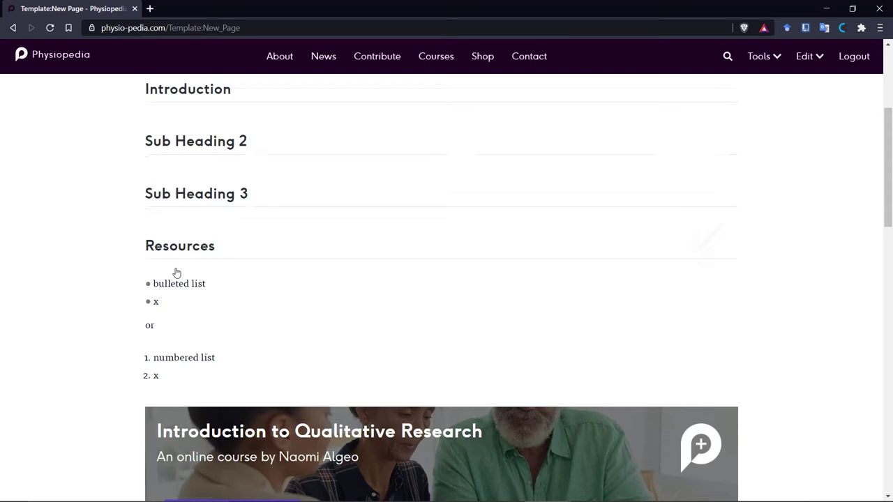
{"action": "scroll", "coordinate": [176, 273], "scroll_direction": "down", "scroll_amount": 1}
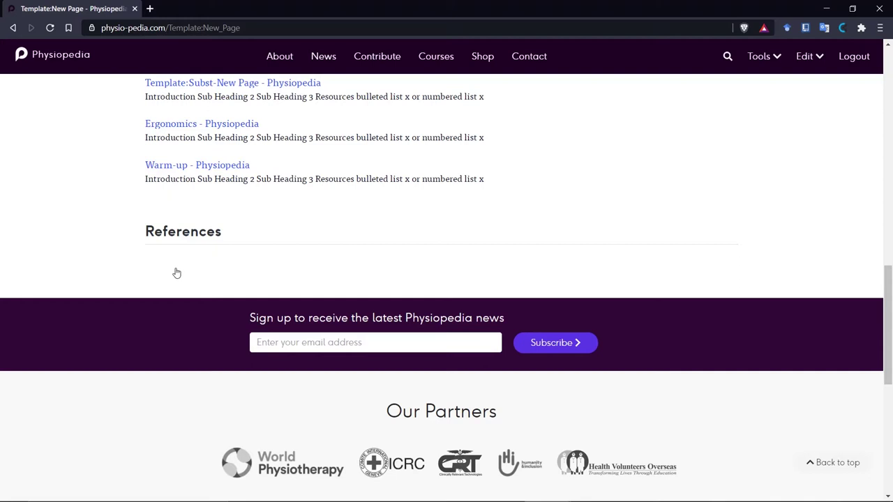
{"action": "scroll", "coordinate": [176, 273], "scroll_direction": "up", "scroll_amount": 12}
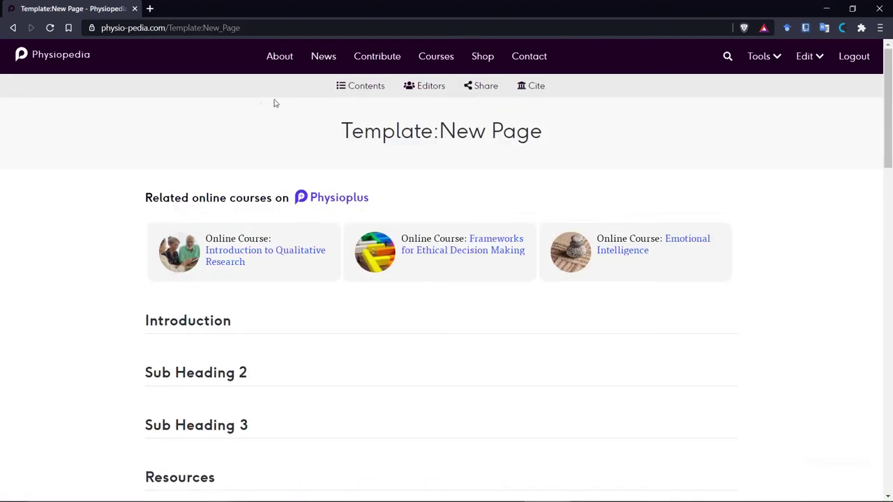
{"action": "left_click", "coordinate": [423, 95]}
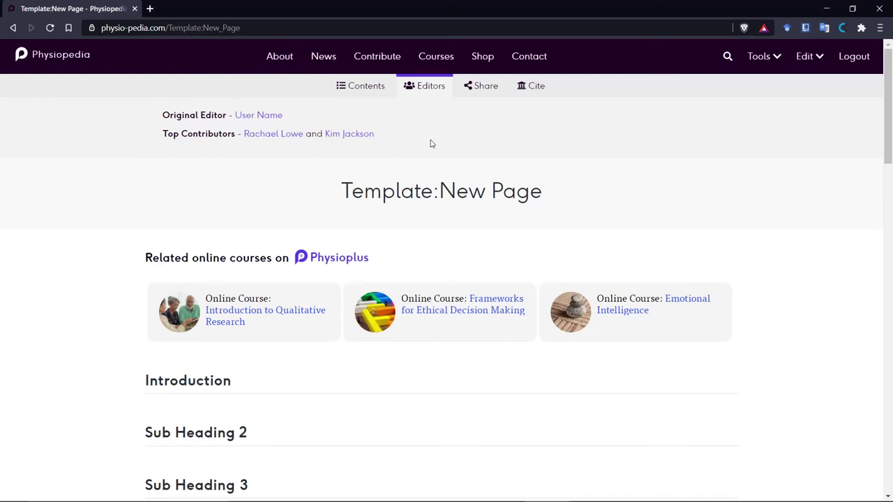
Return to the Templates list and find the Special Test template, highlighting its name under Special Templates.
{"action": "left_click", "coordinate": [12, 28]}
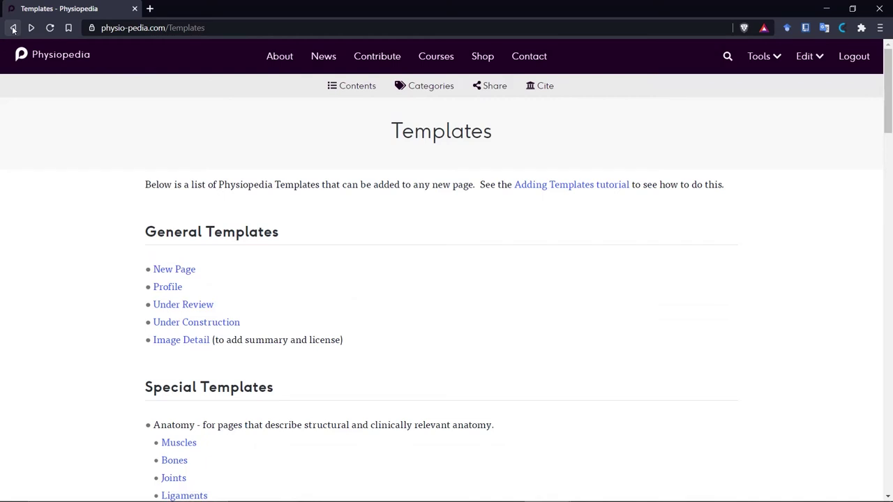
{"action": "scroll", "coordinate": [189, 149], "scroll_direction": "down", "scroll_amount": 2}
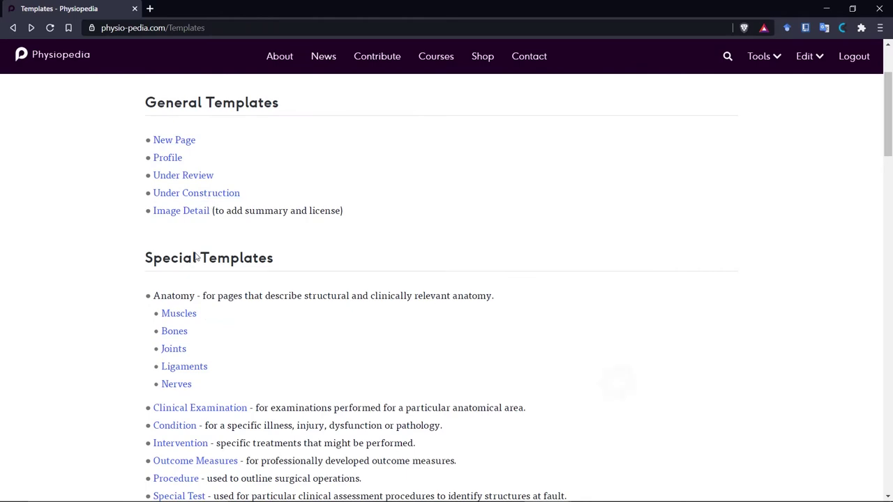
{"action": "scroll", "coordinate": [196, 256], "scroll_direction": "down", "scroll_amount": 2}
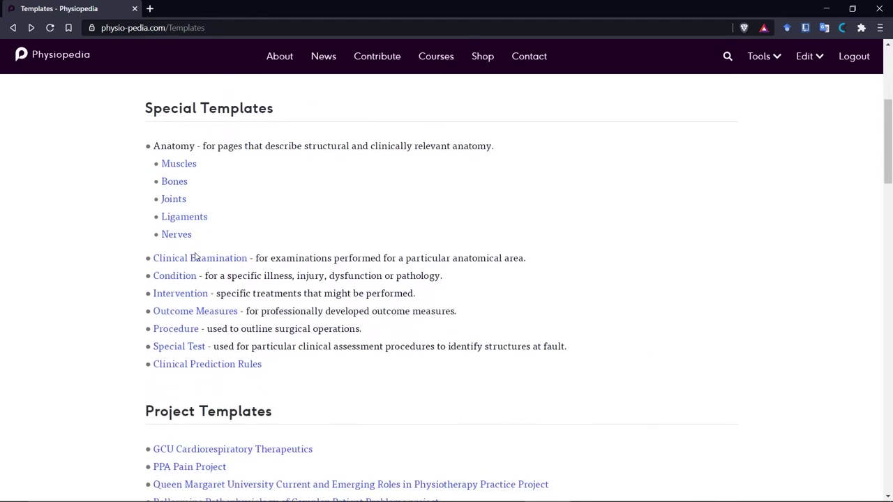
{"action": "scroll", "coordinate": [196, 256], "scroll_direction": "down", "scroll_amount": 1}
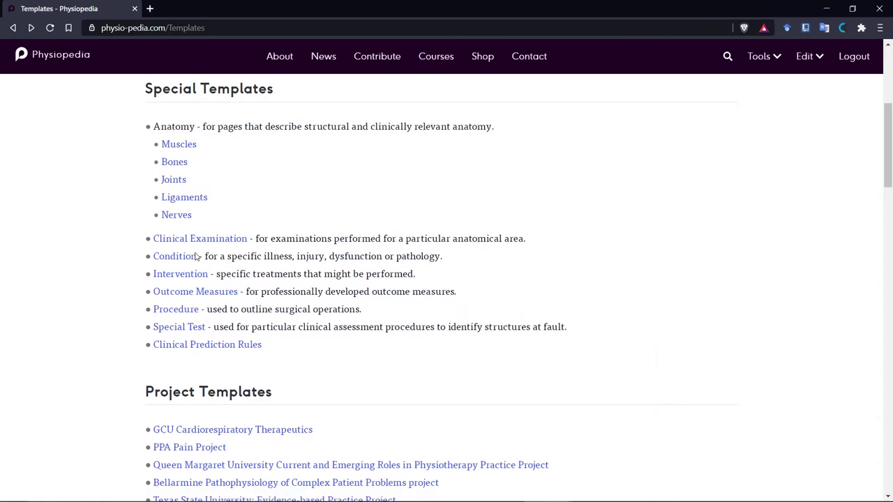
{"action": "scroll", "coordinate": [196, 256], "scroll_direction": "down", "scroll_amount": 1}
{"action": "scroll", "coordinate": [196, 256], "scroll_direction": "down", "scroll_amount": 3}
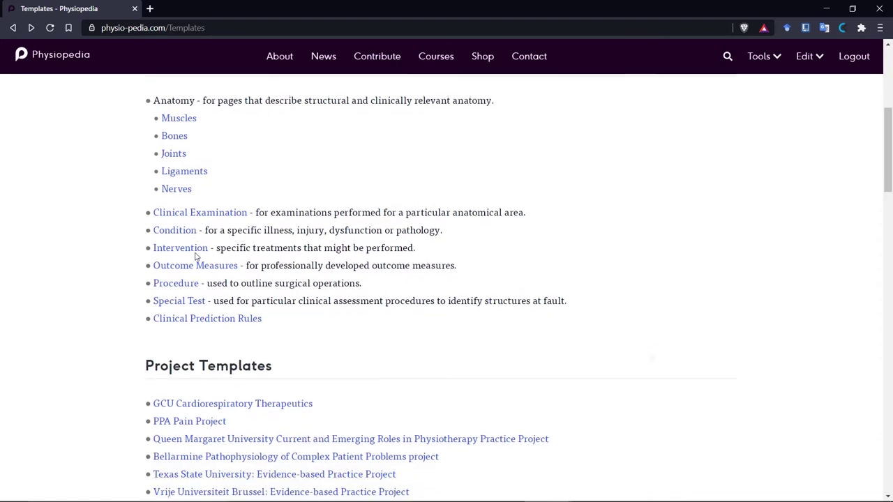
{"action": "scroll", "coordinate": [196, 256], "scroll_direction": "down", "scroll_amount": 2}
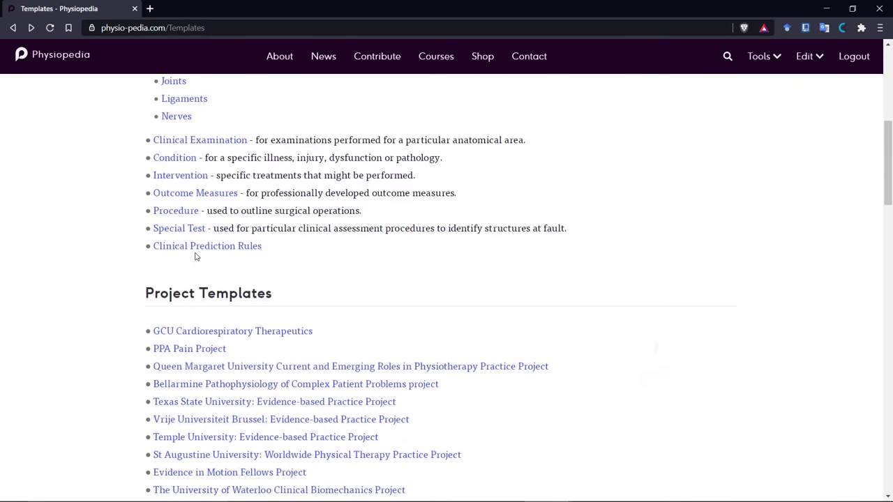
{"action": "scroll", "coordinate": [196, 256], "scroll_direction": "down", "scroll_amount": 2}
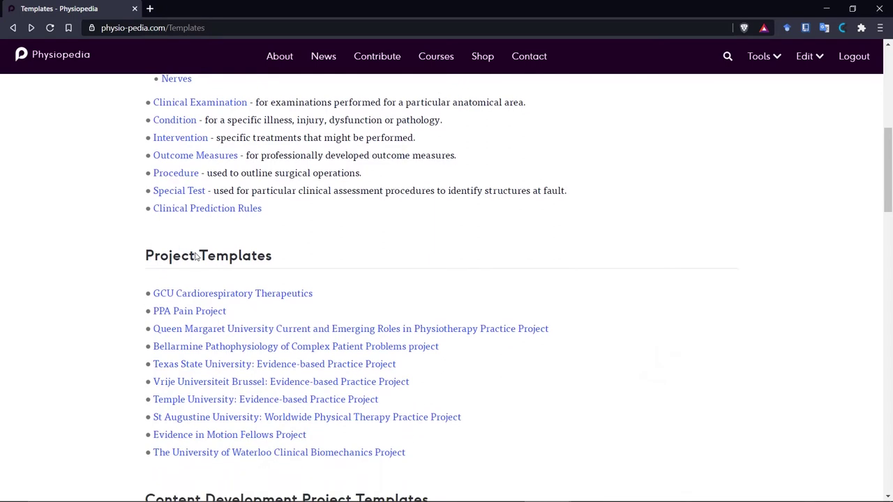
{"action": "scroll", "coordinate": [196, 256], "scroll_direction": "up", "scroll_amount": 2}
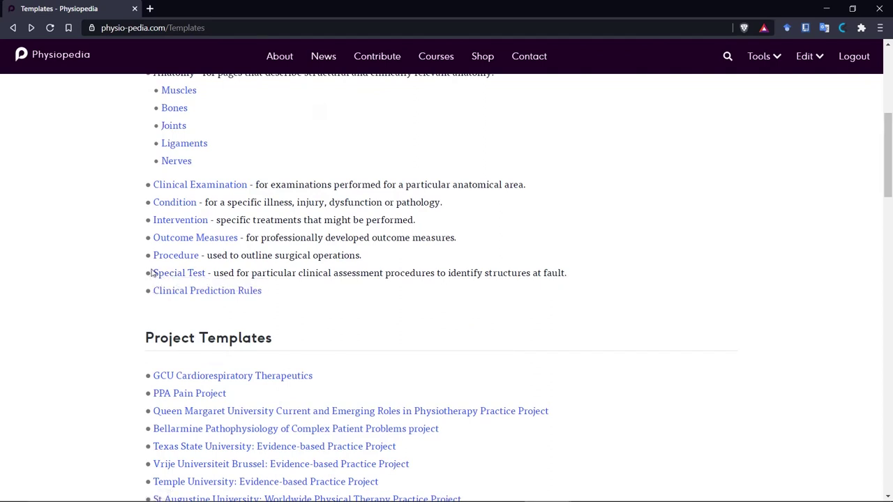
{"action": "left_click_drag", "start_coordinate": [150, 273], "coordinate": [208, 273]}
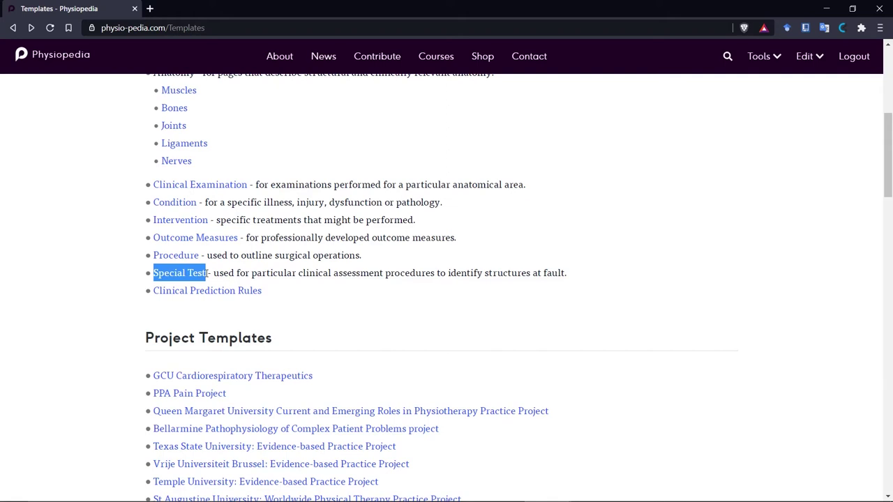
{"action": "left_click", "coordinate": [205, 273]}
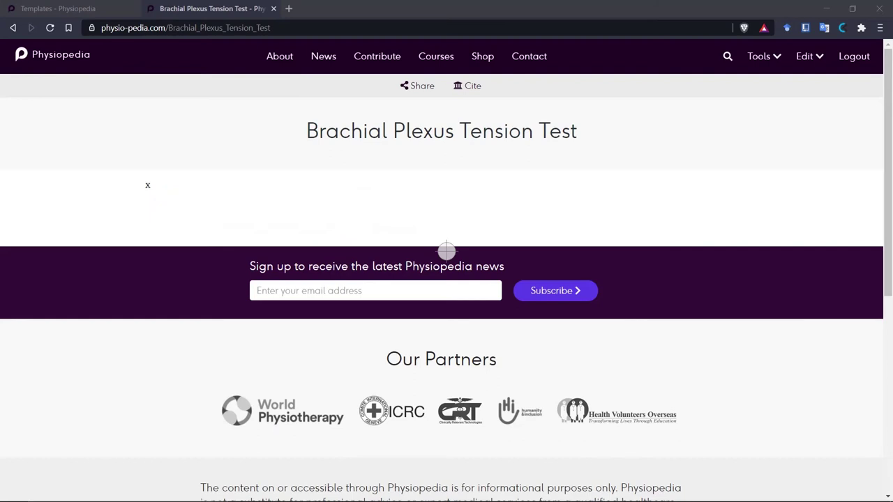
Open the Brachial Plexus Tension Test page for editing and switch the editor to source mode.
{"action": "left_click", "coordinate": [819, 60]}
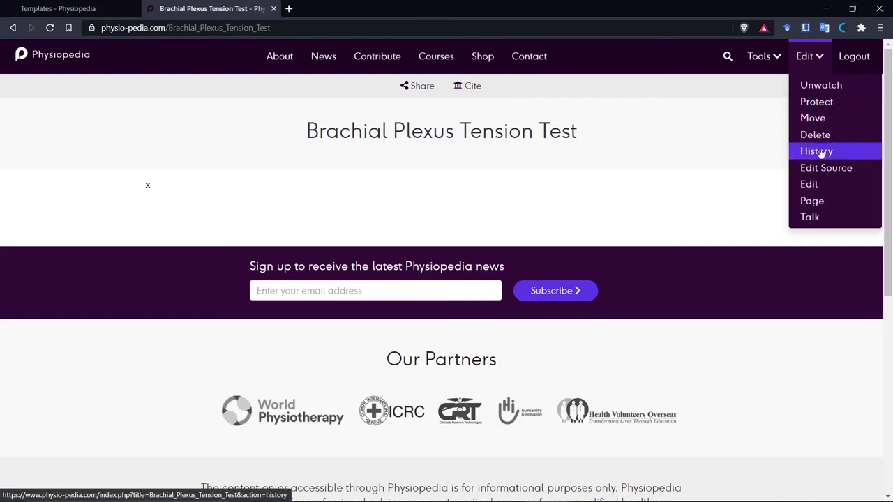
{"action": "left_click", "coordinate": [823, 187]}
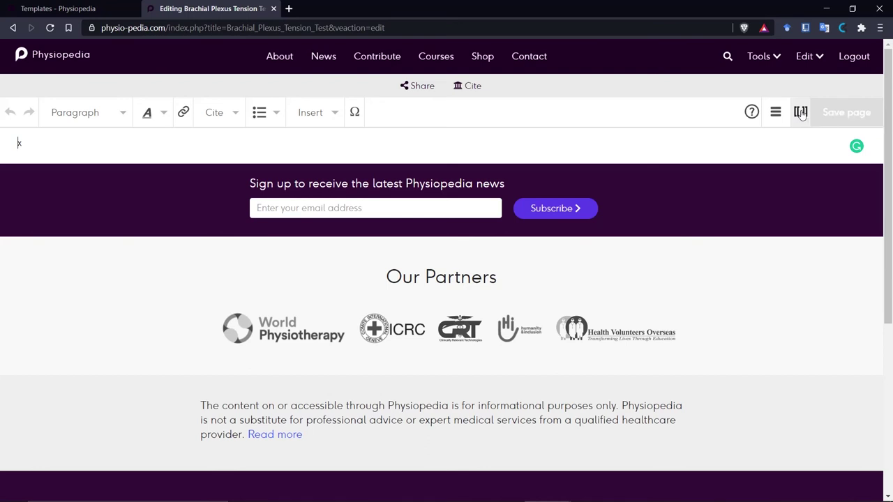
{"action": "left_click", "coordinate": [801, 113]}
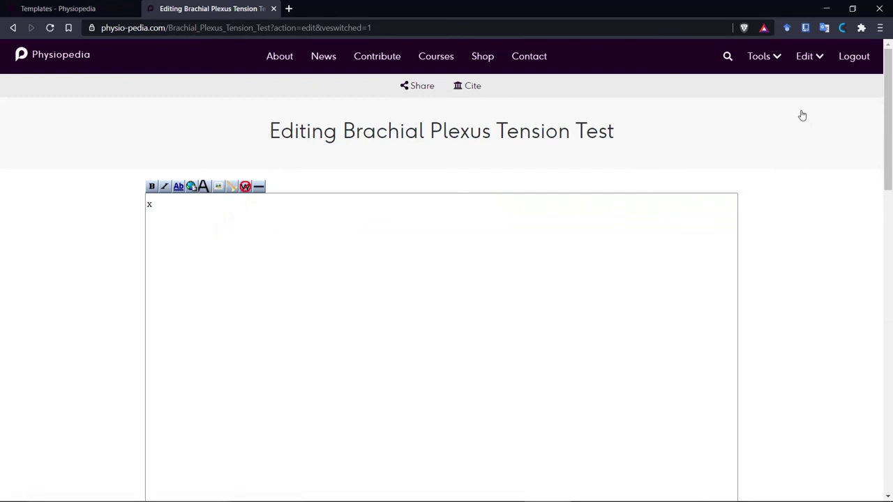
Replace the placeholder x in the page source with the template code {{Subst:Special Test}}.
{"action": "left_click", "coordinate": [249, 202]}
{"action": "key", "text": "BackSpace"}
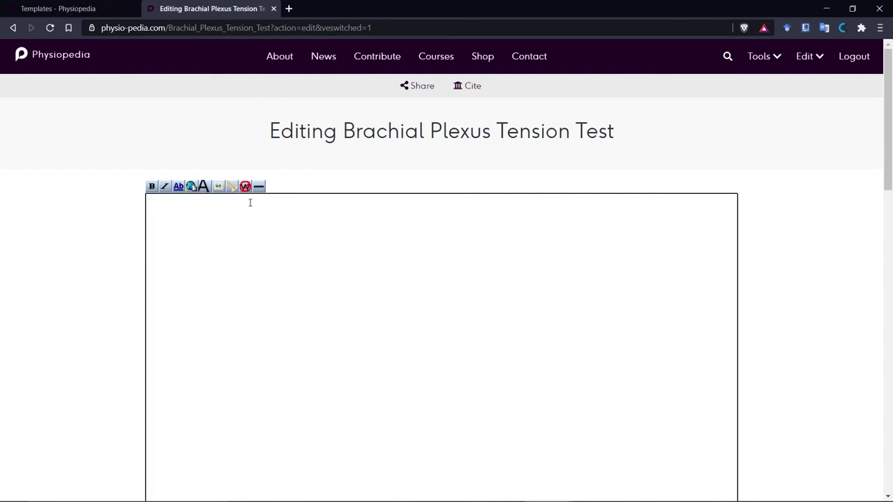
{"action": "type", "text": "{{Subst:Special Test"}
{"action": "scroll", "coordinate": [266, 254], "scroll_direction": "down", "scroll_amount": 1}
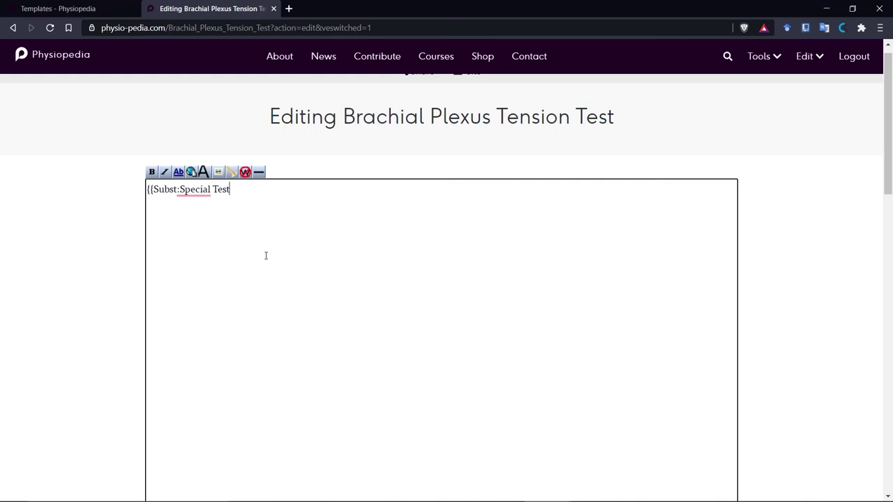
{"action": "type", "text": "}}"}
Save the Brachial Plexus Tension Test page and review the template sections on it.
{"action": "scroll", "coordinate": [266, 256], "scroll_direction": "down", "scroll_amount": 10}
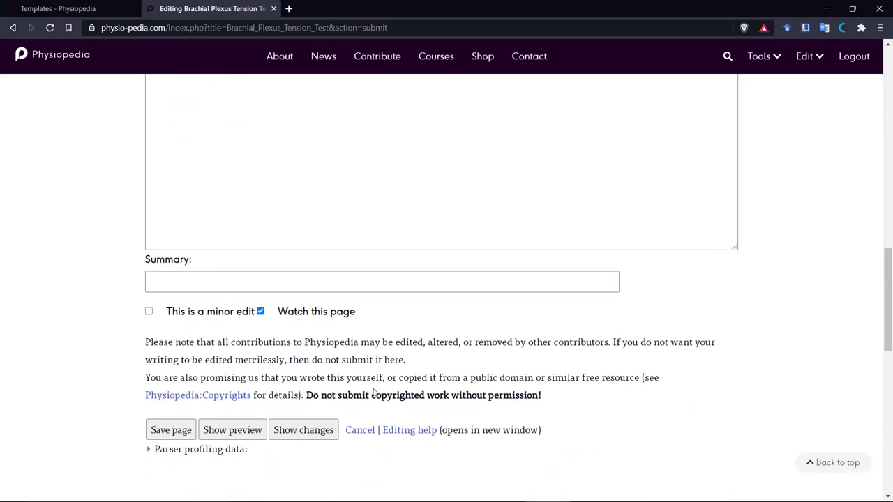
{"action": "left_click", "coordinate": [171, 432]}
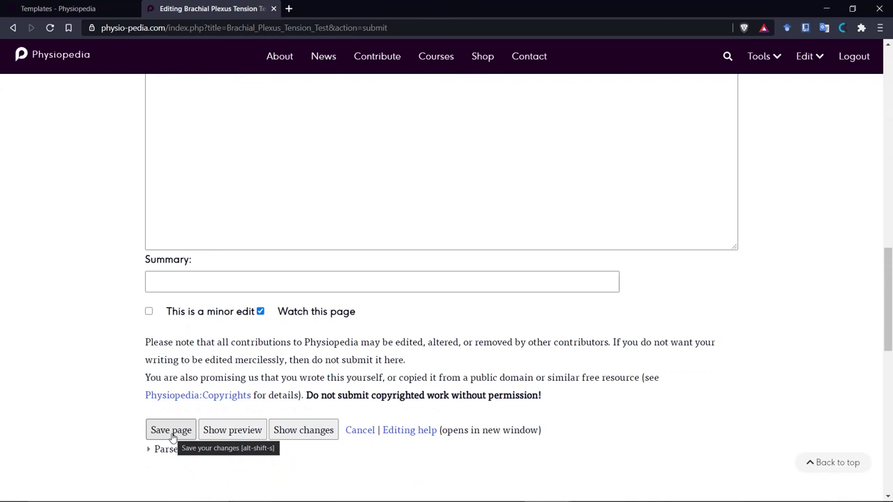
{"action": "left_click", "coordinate": [172, 434]}
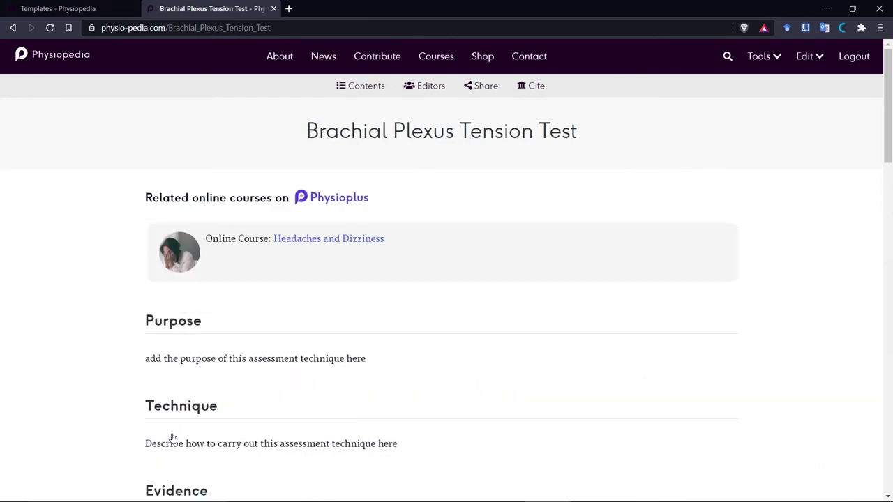
{"action": "scroll", "coordinate": [172, 438], "scroll_direction": "down", "scroll_amount": 2}
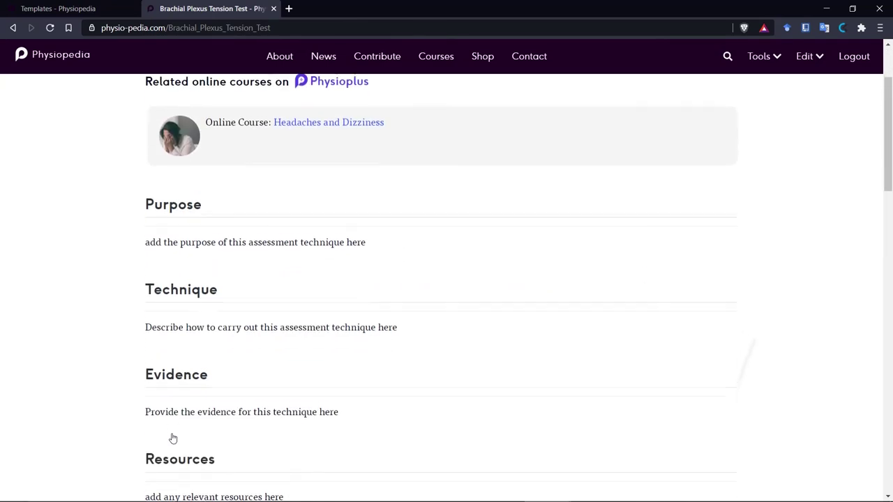